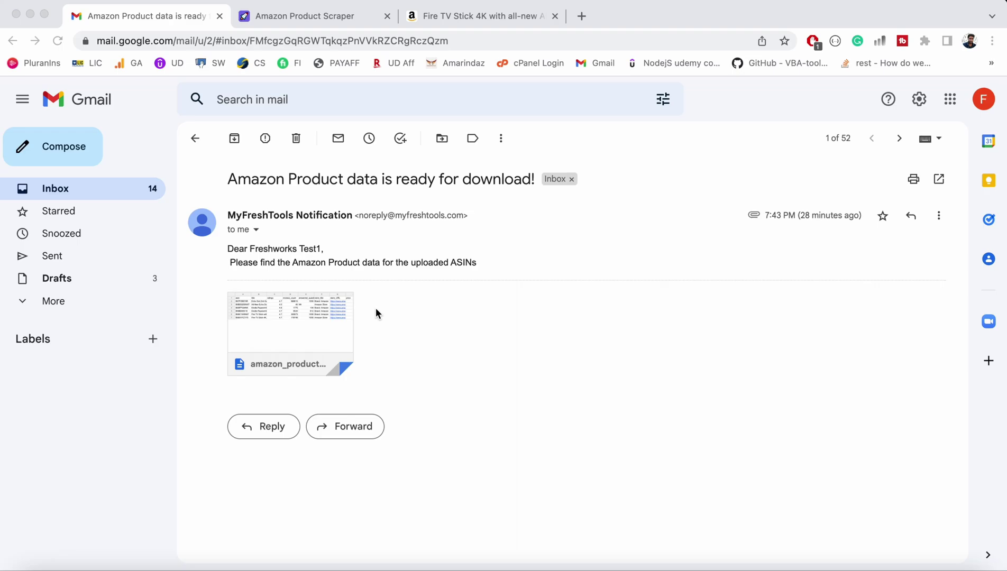
# Show the Amazon Product Scraper page, scrolled to the amazon_product_list (1).csv file chooser and US marketplace.
pyautogui.click(307, 23)
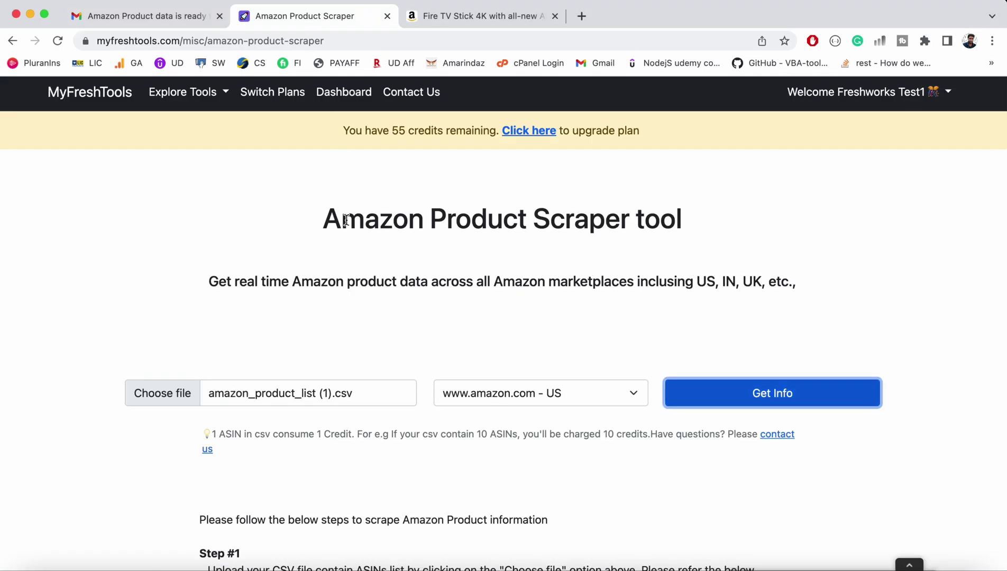
pyautogui.scroll(-2, 347, 220)
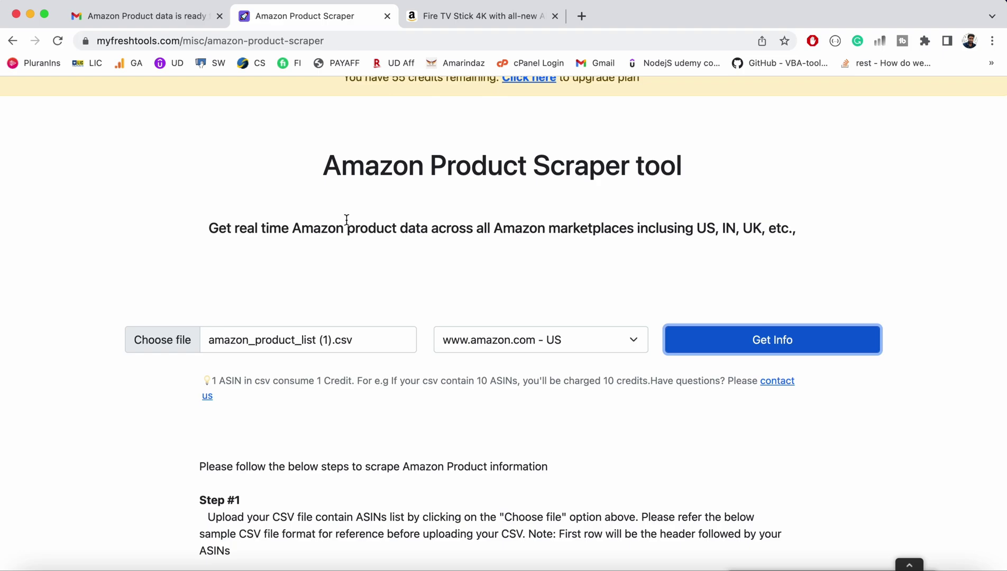
pyautogui.scroll(-3, 347, 220)
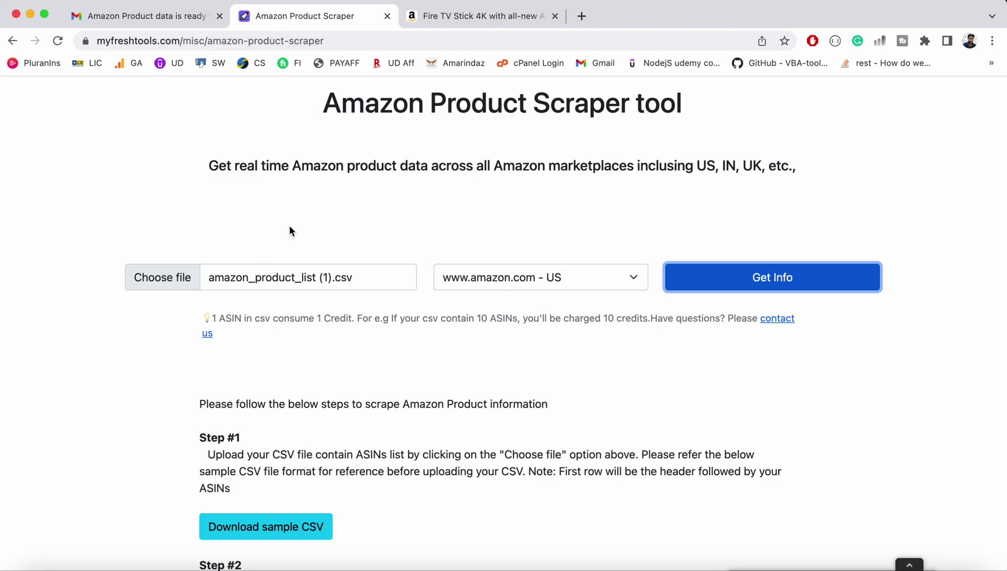
# Highlight the Fire TV Stick 4K's ASIN B08XVZRR21 in the page address.
pyautogui.click(479, 9)
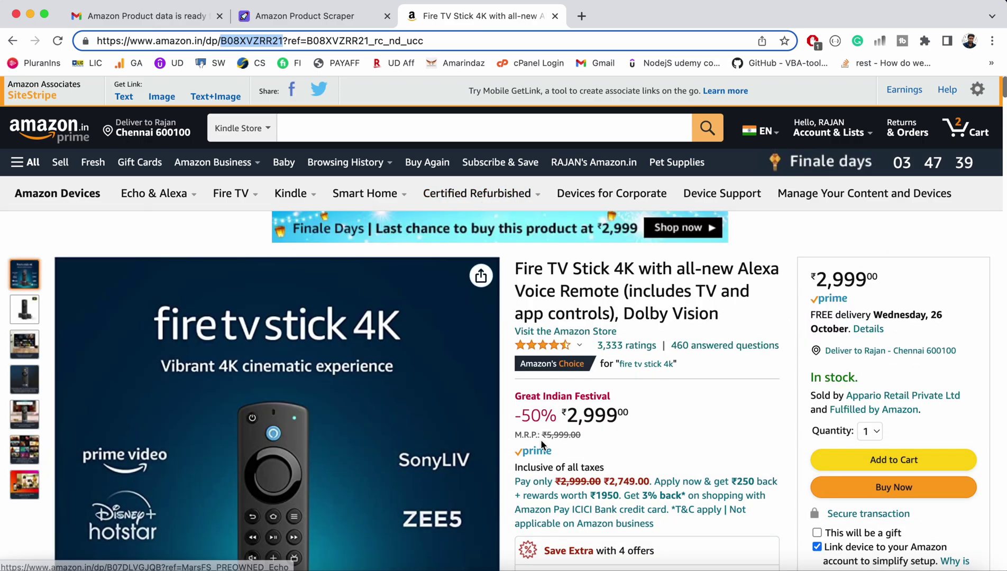
pyautogui.scroll(-7, 540, 439)
pyautogui.scroll(7, 540, 440)
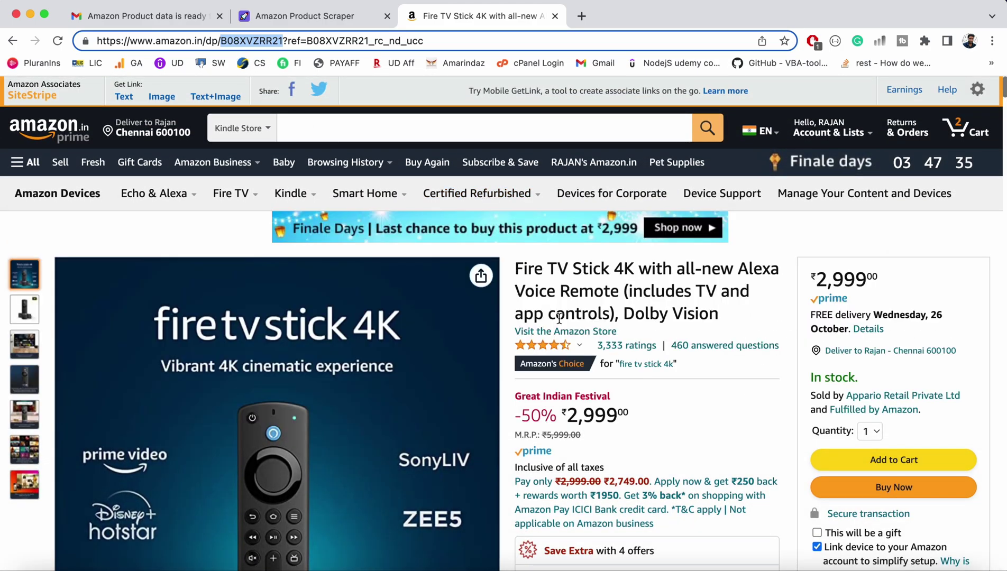
pyautogui.doubleClick(240, 40)
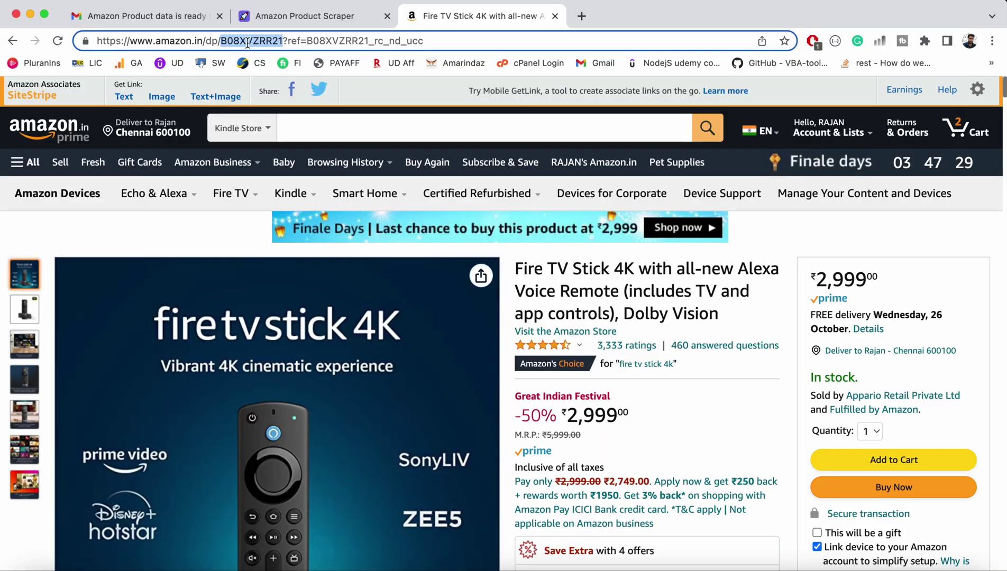
# Move on to the Fire TV Stick with Alexa Voice Remote page (B08R6QR863, ₹2,199).
pyautogui.scroll(-20, 721, 395)
pyautogui.scroll(-20, 721, 396)
pyautogui.scroll(-15, 721, 395)
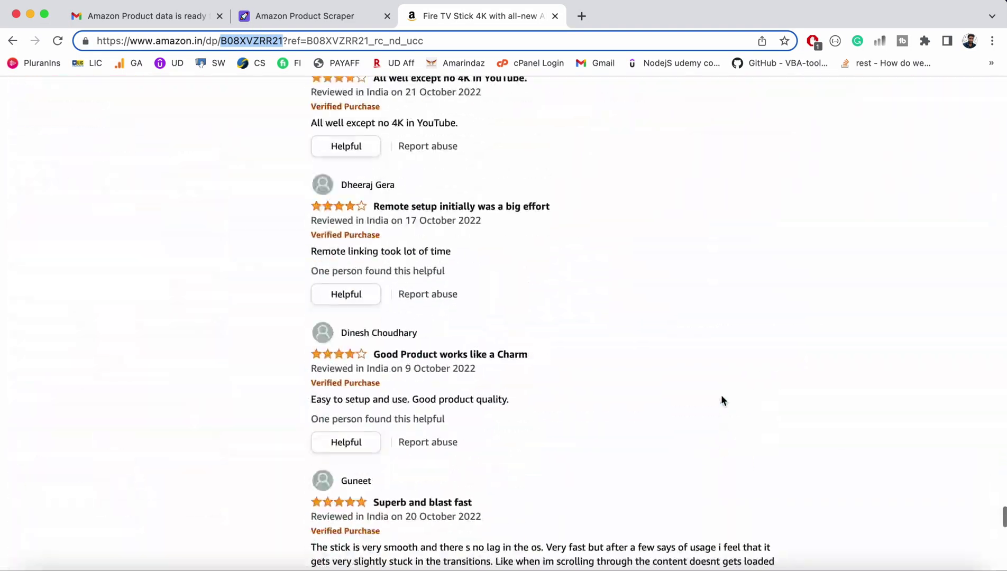
pyautogui.scroll(20, 721, 395)
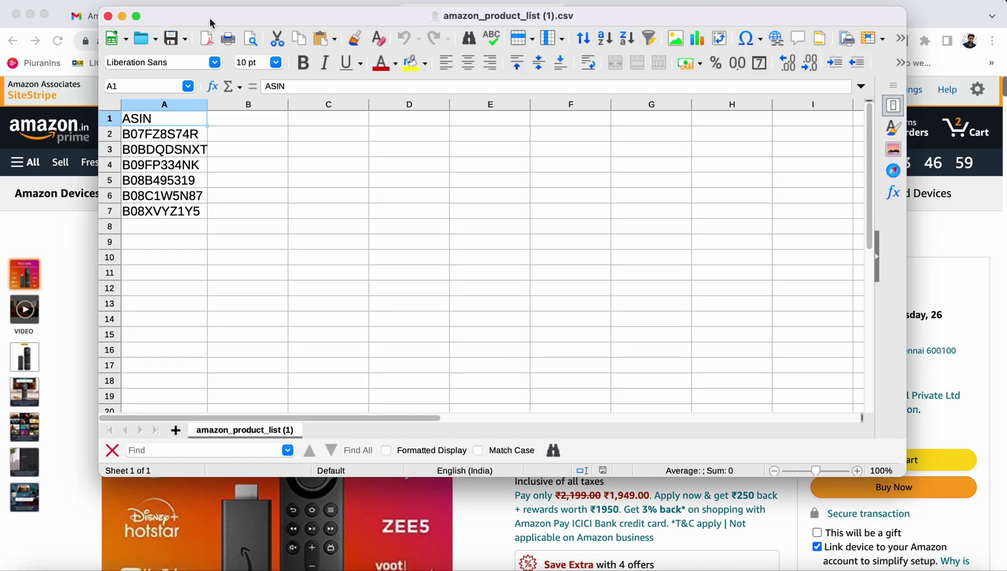
# Reposition the Calc window, select the six ASINs in A2:A7, then return to the scraper.
pyautogui.moveTo(209, 17); pyautogui.dragTo(210, 40)
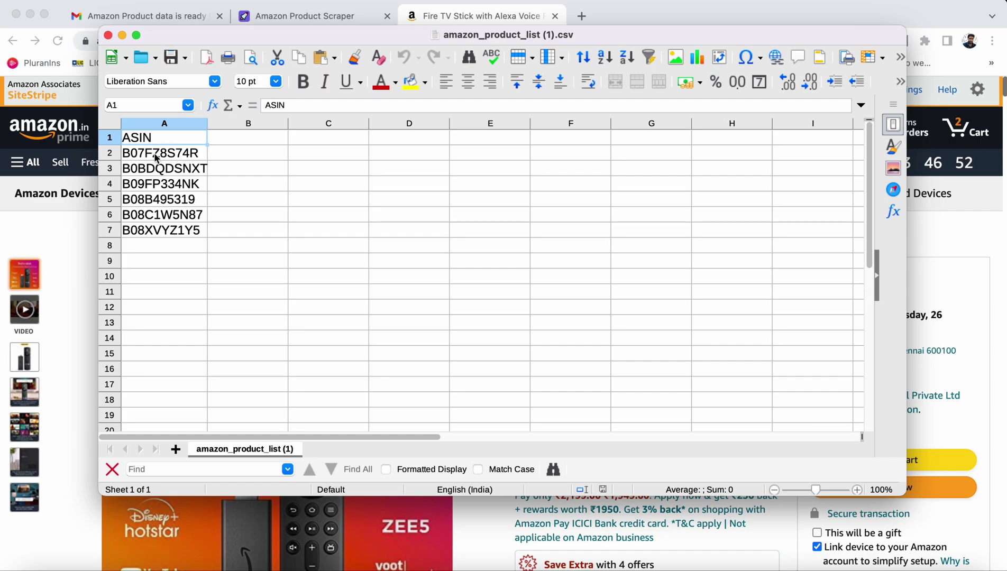
pyautogui.moveTo(156, 158); pyautogui.dragTo(164, 231)
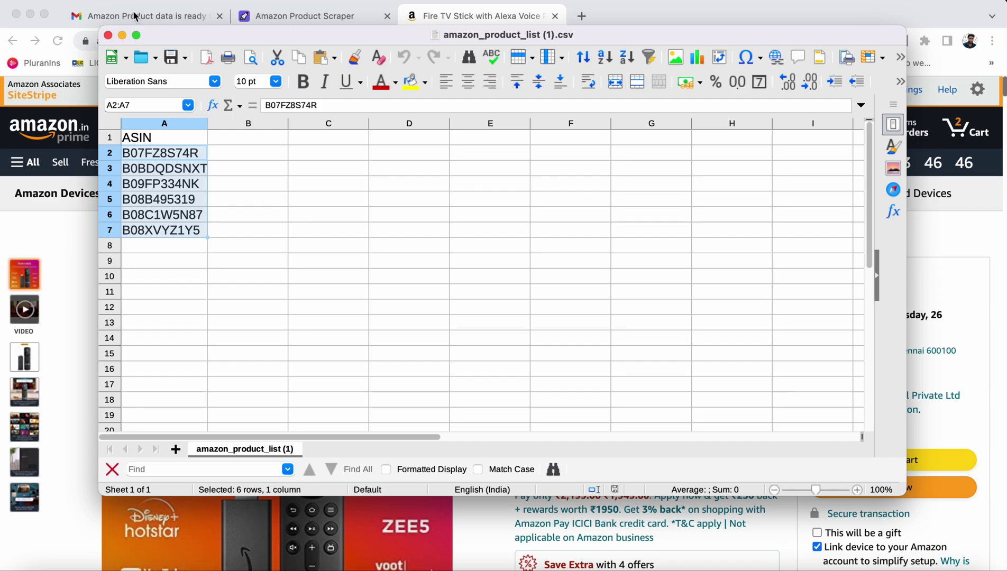
pyautogui.click(279, 15)
pyautogui.scroll(-3, 268, 307)
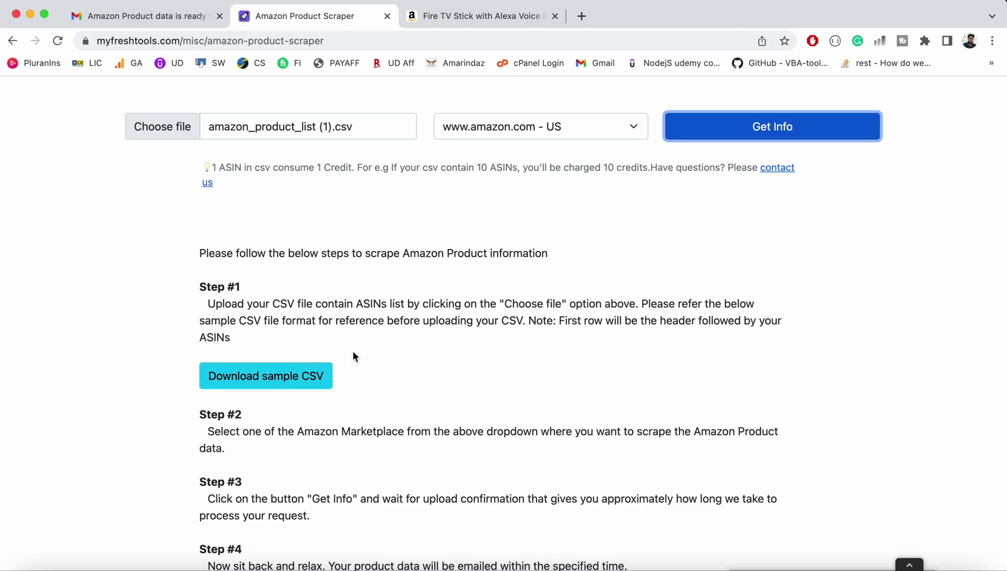
pyautogui.scroll(2, 384, 286)
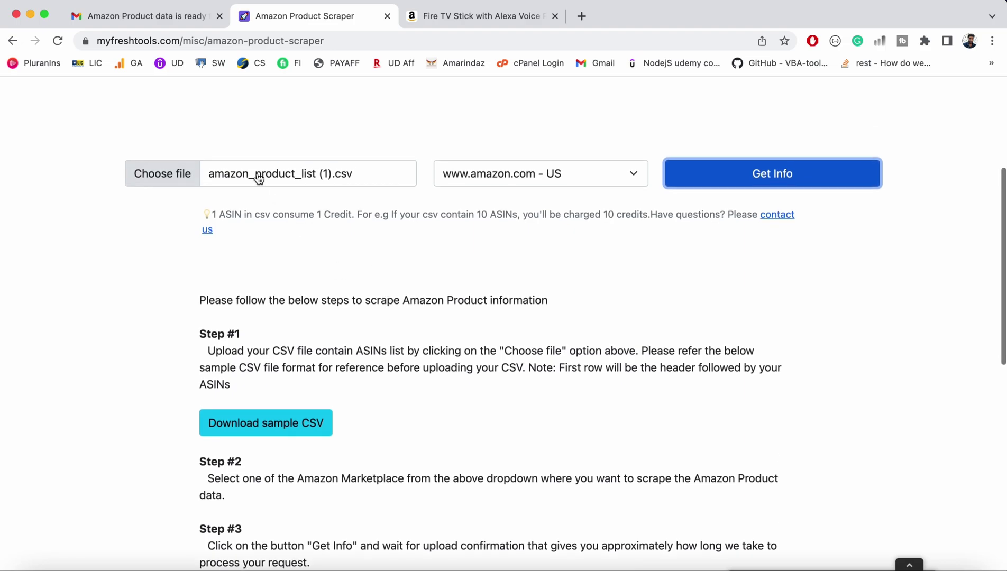
pyautogui.scroll(2, 328, 317)
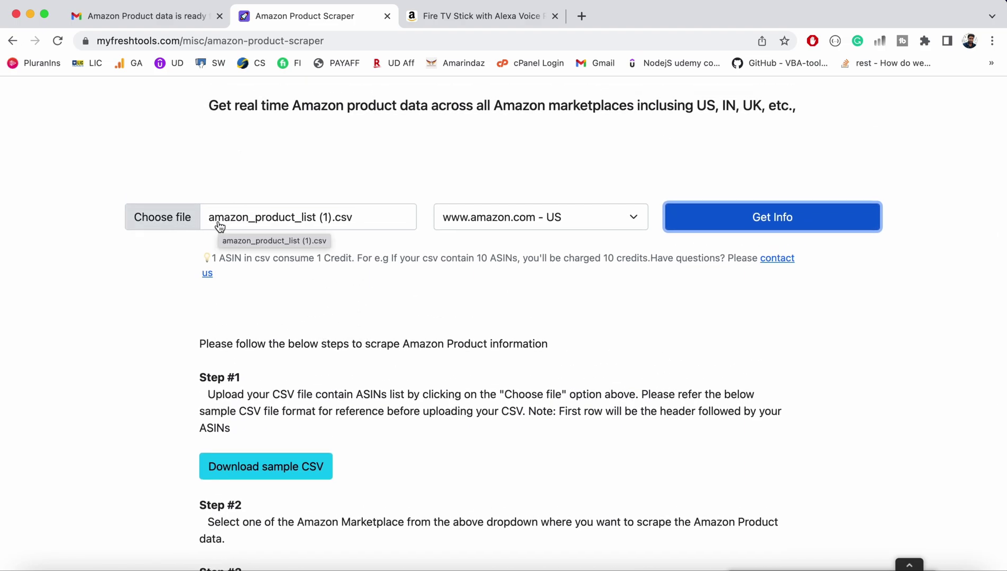
pyautogui.click(564, 223)
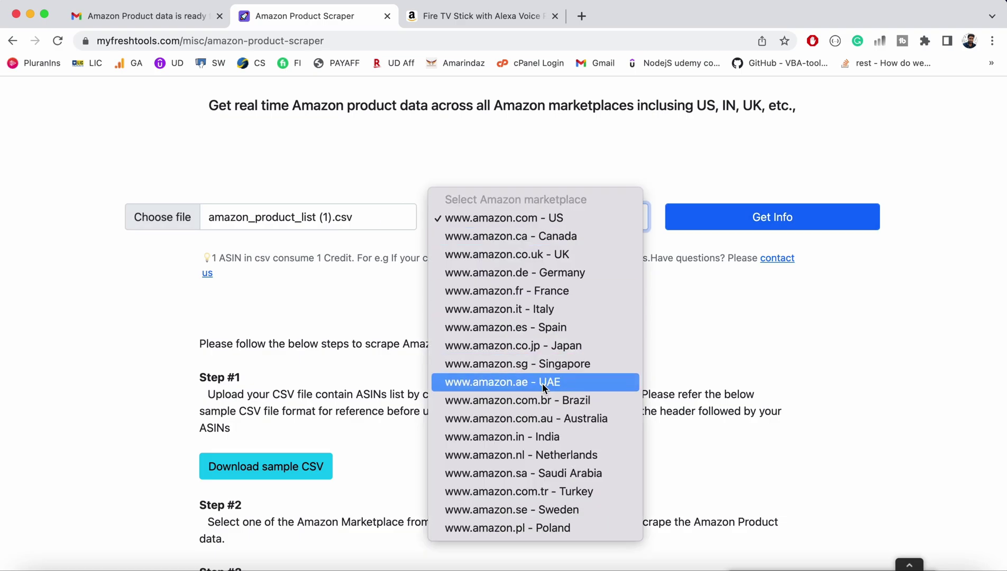
pyautogui.click(754, 317)
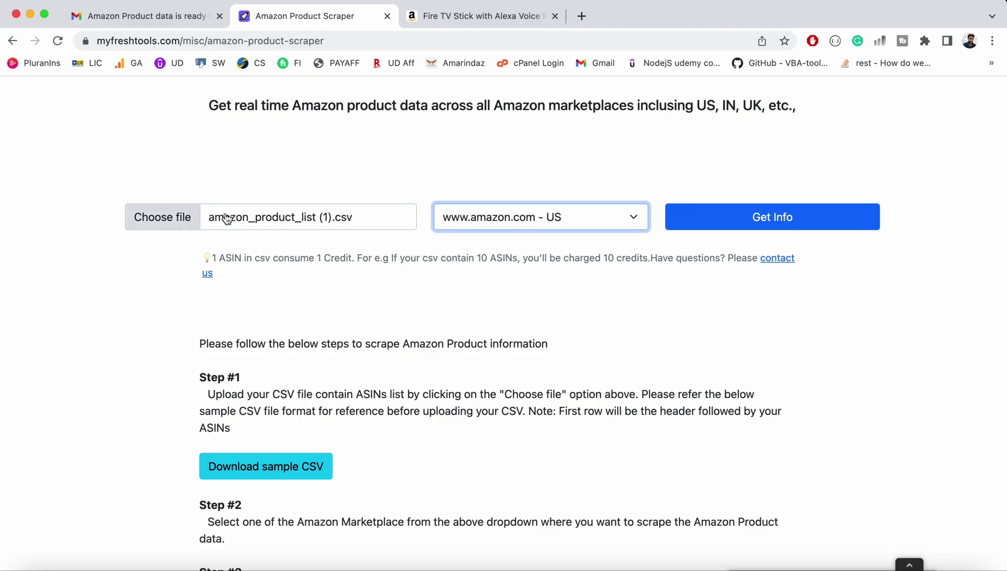
pyautogui.click(560, 223)
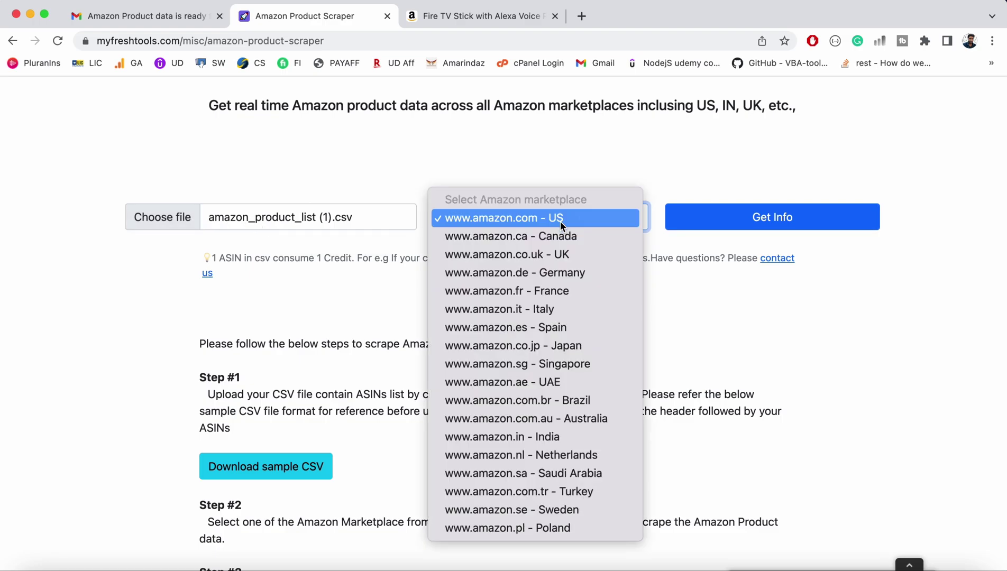
pyautogui.click(560, 221)
pyautogui.click(793, 224)
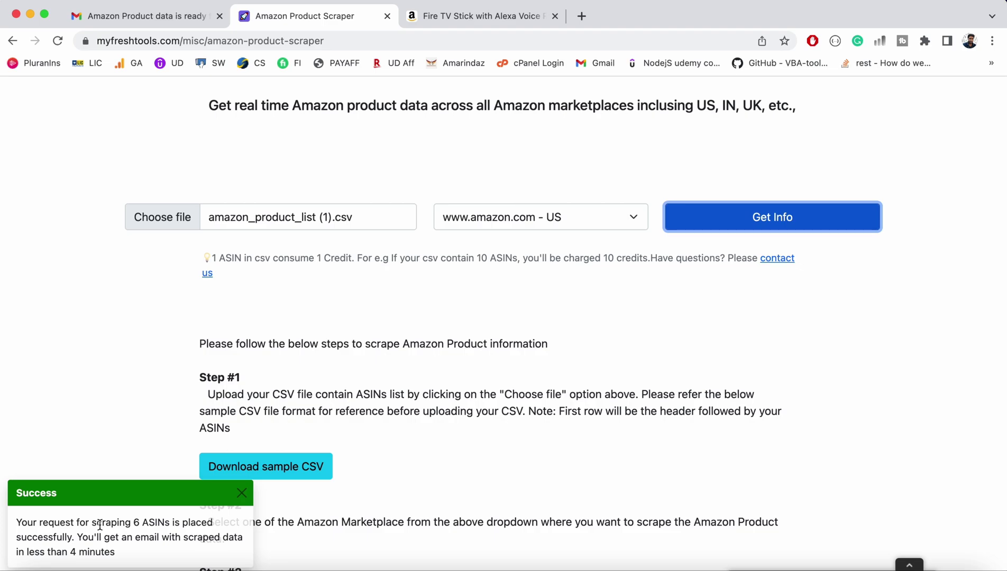
# Highlight the '4 minutes' delivery estimate in the Success toast, then go to the results email.
pyautogui.moveTo(66, 551); pyautogui.dragTo(128, 555)
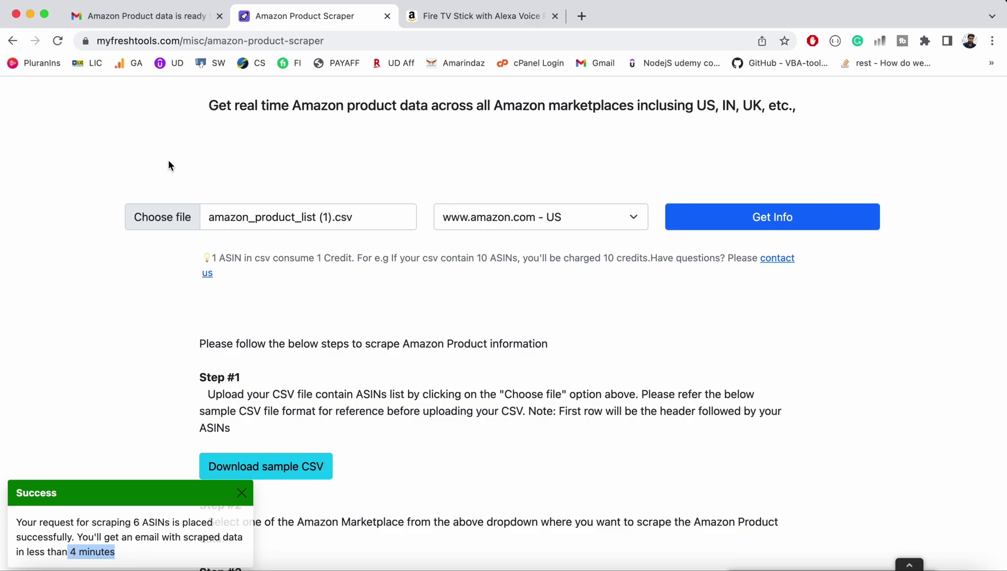
pyautogui.click(167, 17)
# Open amazon_products_result_1666534328423.csv and scroll right across all its columns.
pyautogui.click(278, 319)
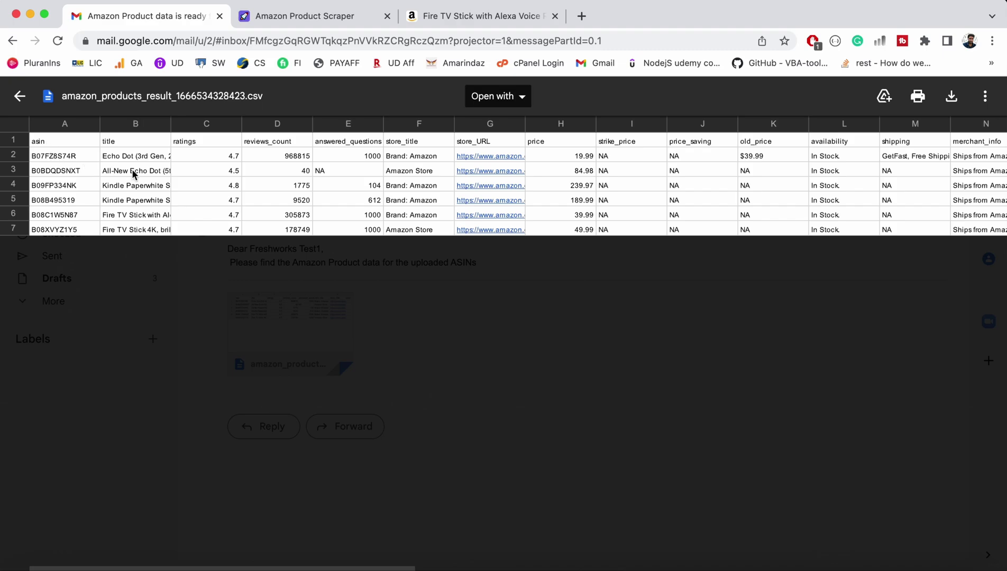
pyautogui.hscroll(2, 130, 170)
pyautogui.hscroll(-2, 131, 171)
pyautogui.hscroll(3, 330, 158)
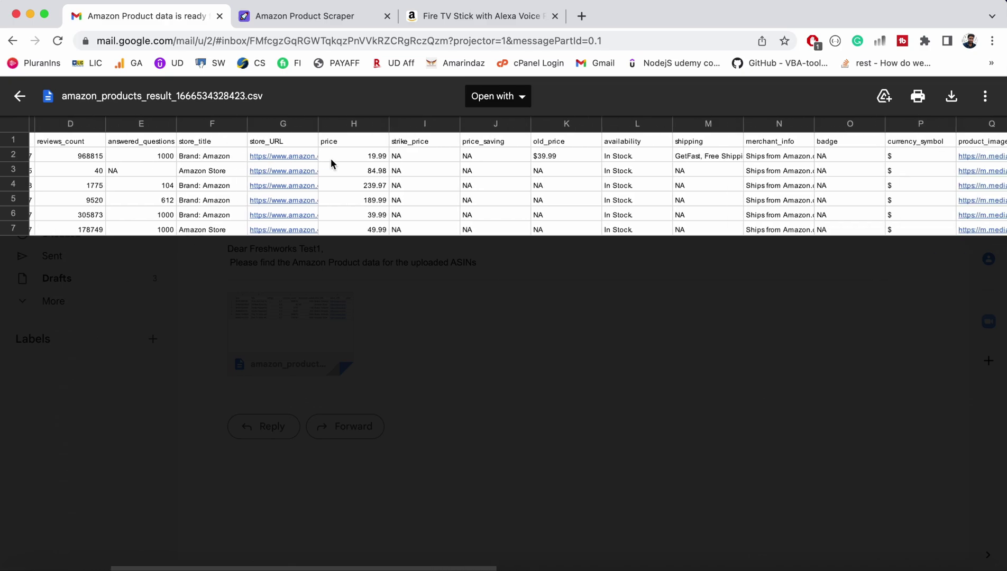
pyautogui.hscroll(2, 330, 158)
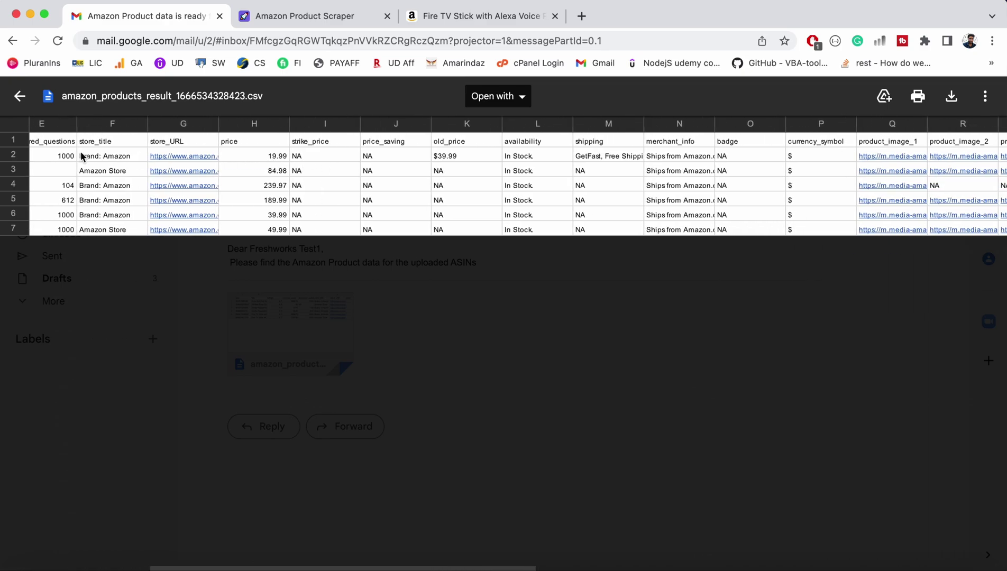
pyautogui.hscroll(4, 229, 153)
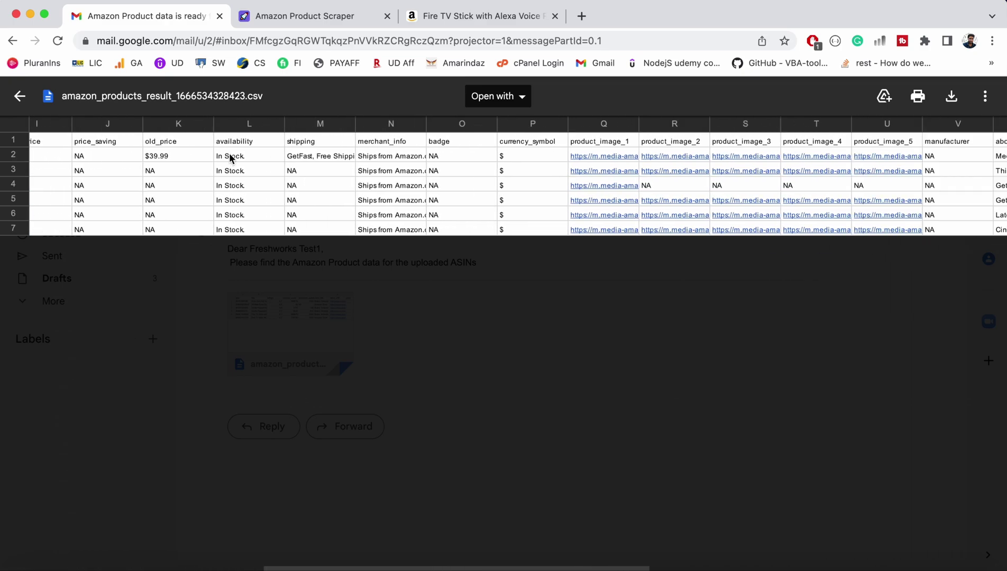
pyautogui.hscroll(3, 191, 158)
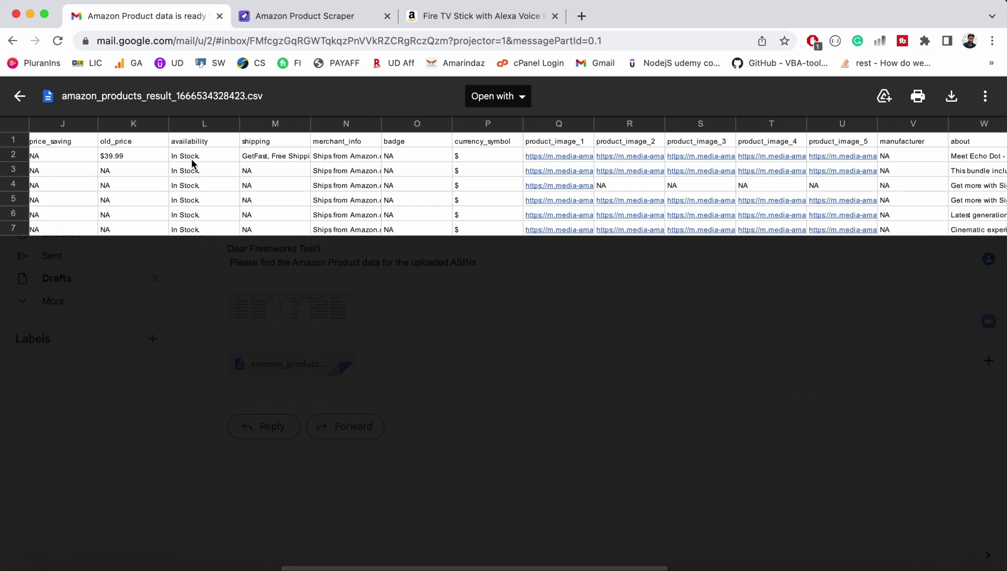
pyautogui.hscroll(1, 191, 158)
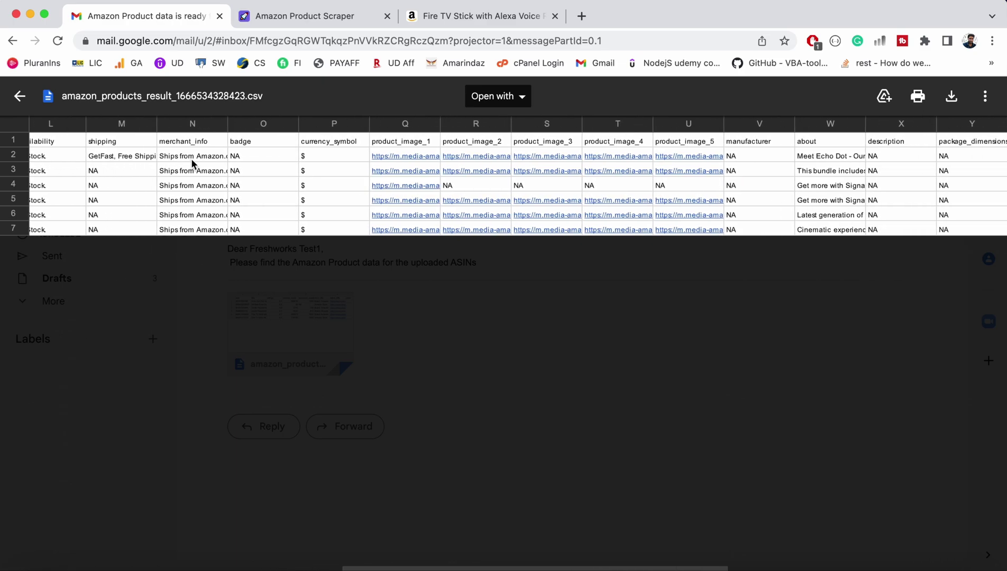
pyautogui.hscroll(1, 331, 160)
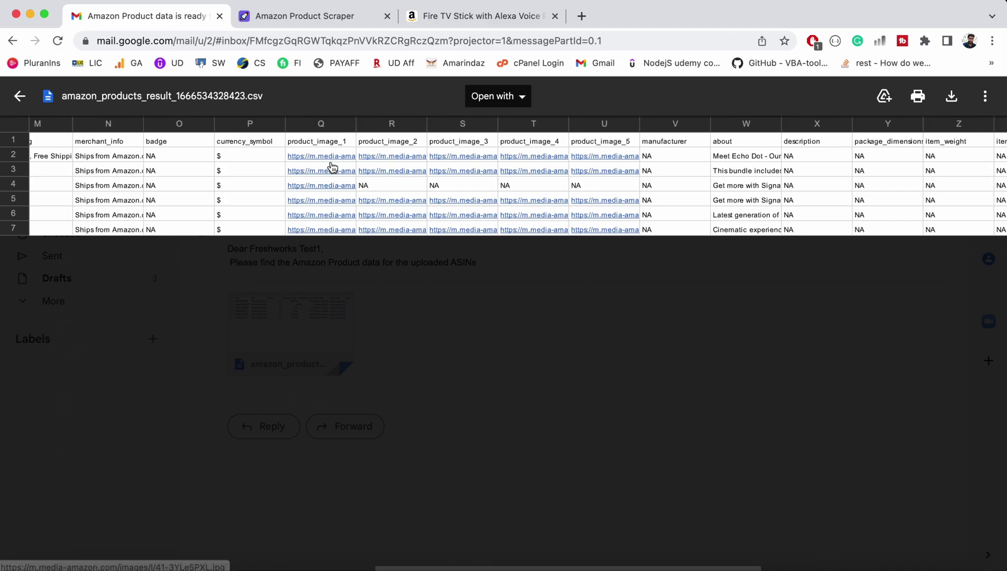
pyautogui.hscroll(4, 563, 156)
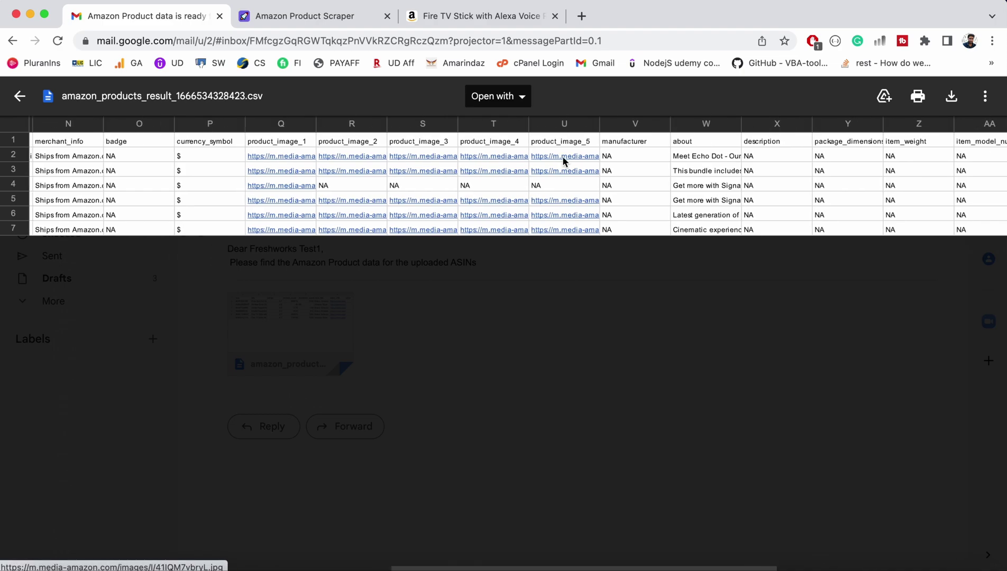
pyautogui.hscroll(1, 403, 156)
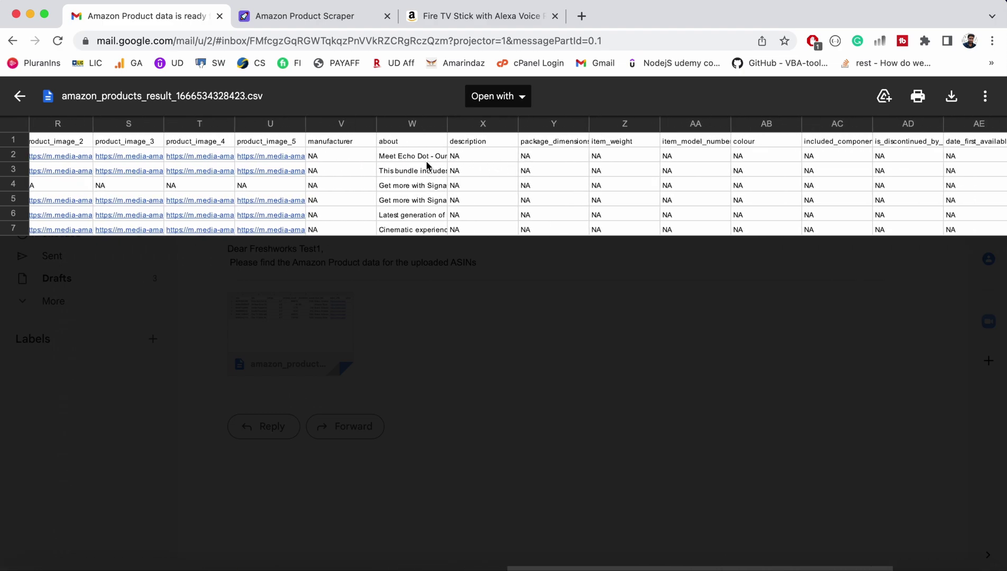
pyautogui.hscroll(4, 504, 167)
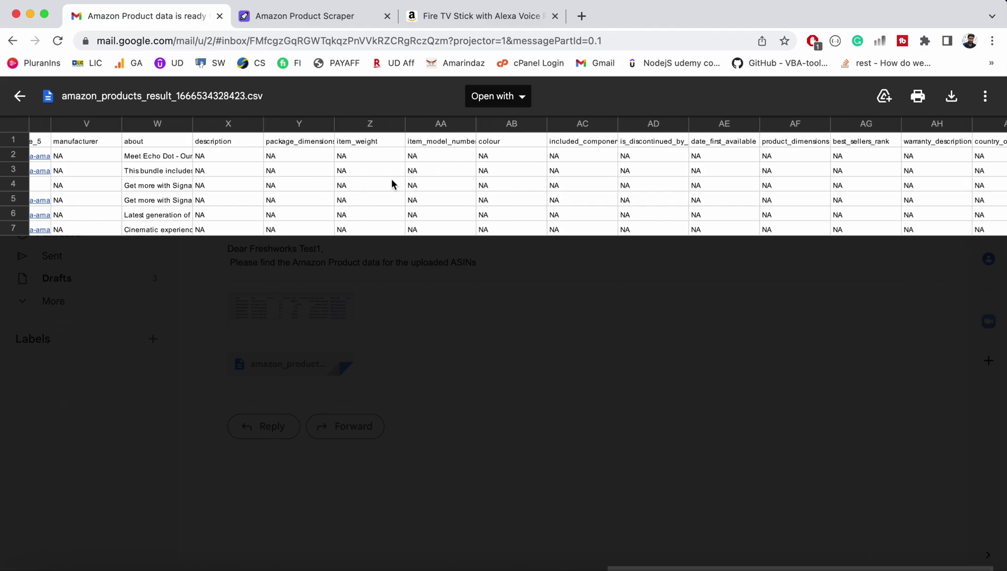
pyautogui.hscroll(1, 392, 184)
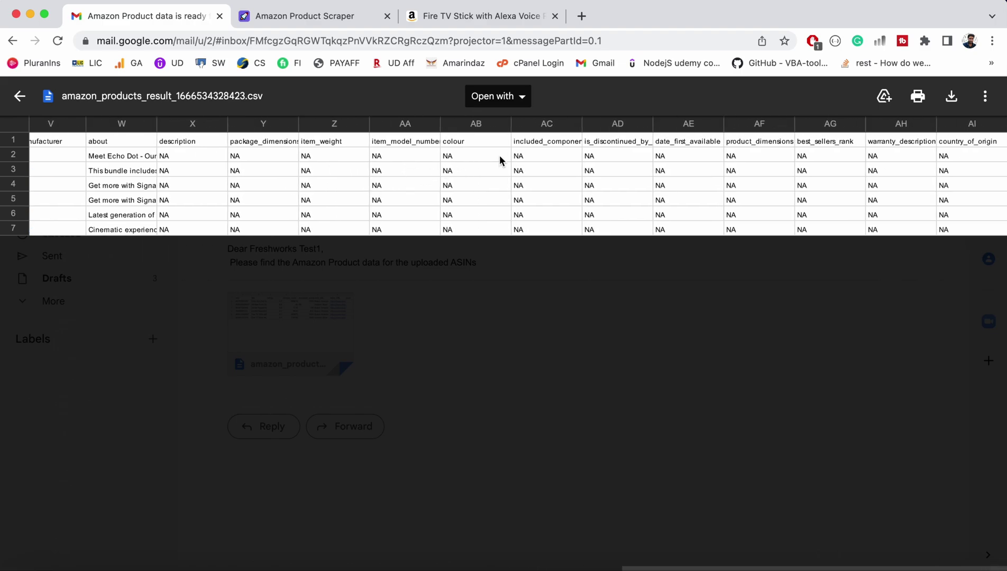
# Select the is_discontinued_by_, best_sellers_rank, warranty_description and country_of_origin headers, then close the preview.
pyautogui.click(605, 144)
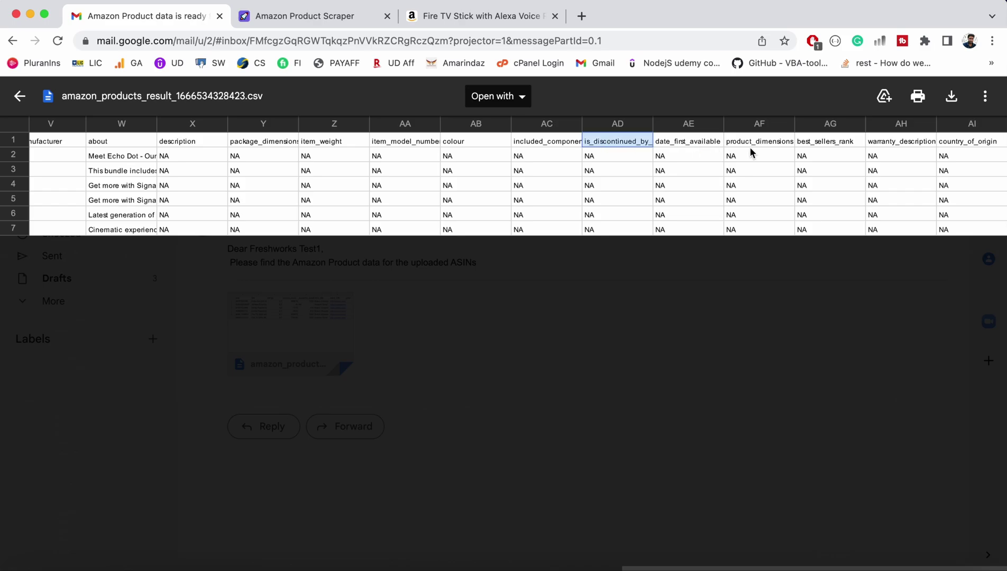
pyautogui.click(845, 143)
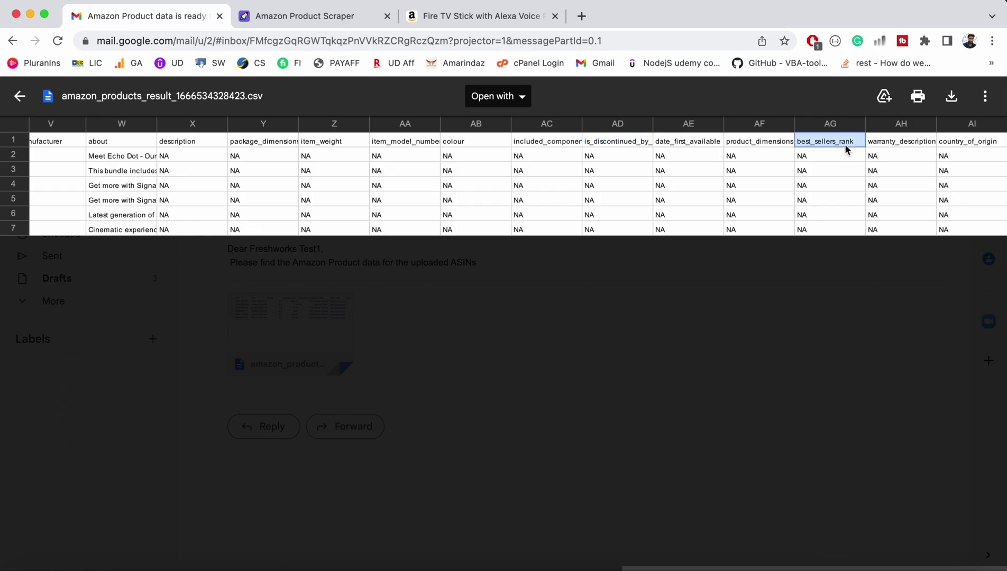
pyautogui.click(895, 143)
pyautogui.click(949, 145)
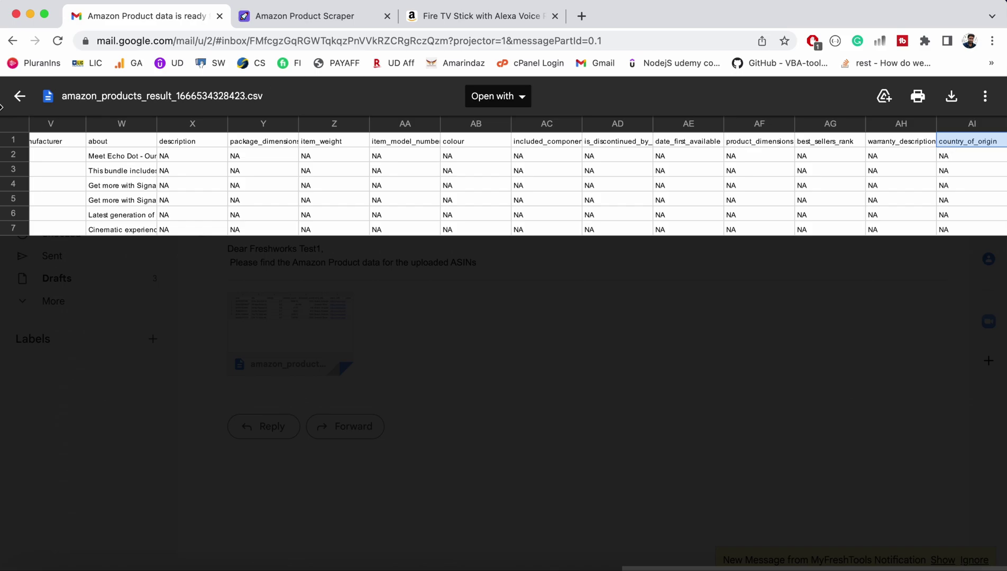
pyautogui.click(20, 95)
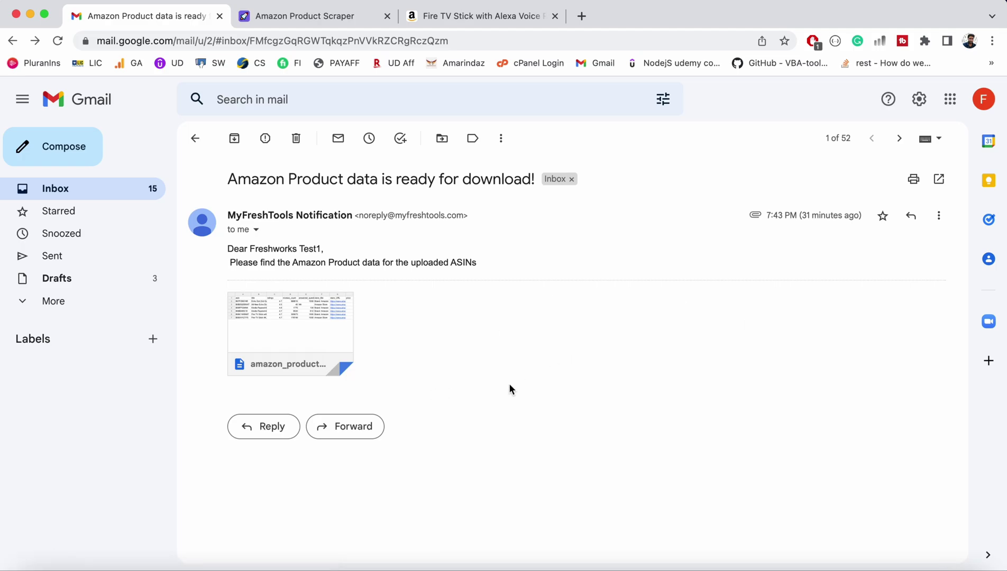
# Reopen the Amazon Product data thread and preview amazon_products_result_1666536225561.csv from the 8:14 PM reply.
pyautogui.click(194, 138)
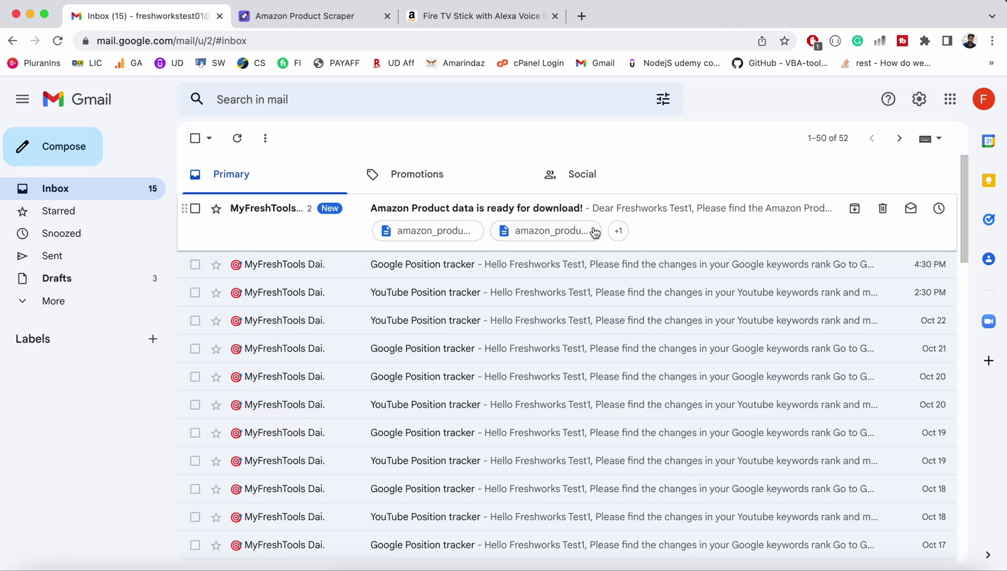
pyautogui.click(694, 232)
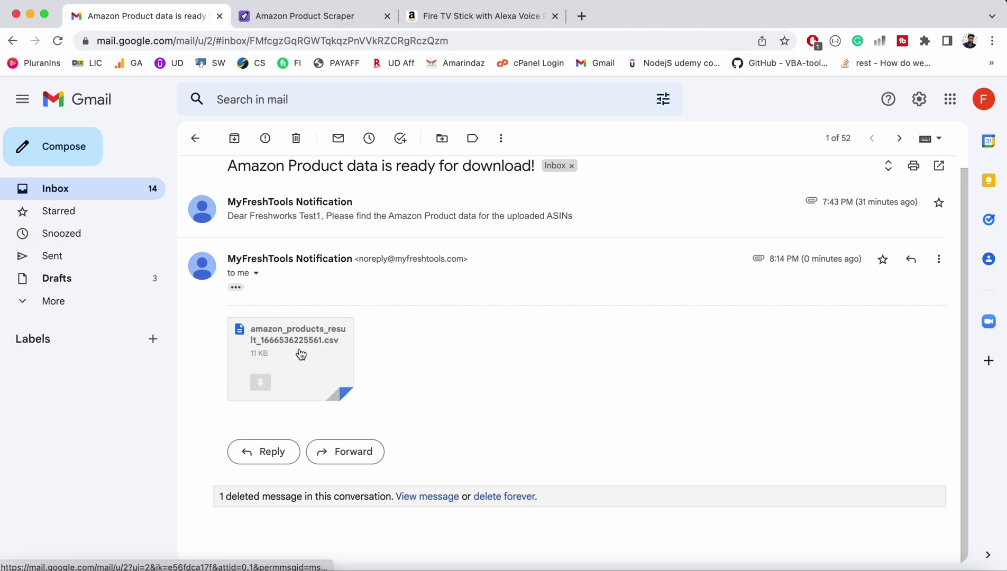
pyautogui.click(311, 345)
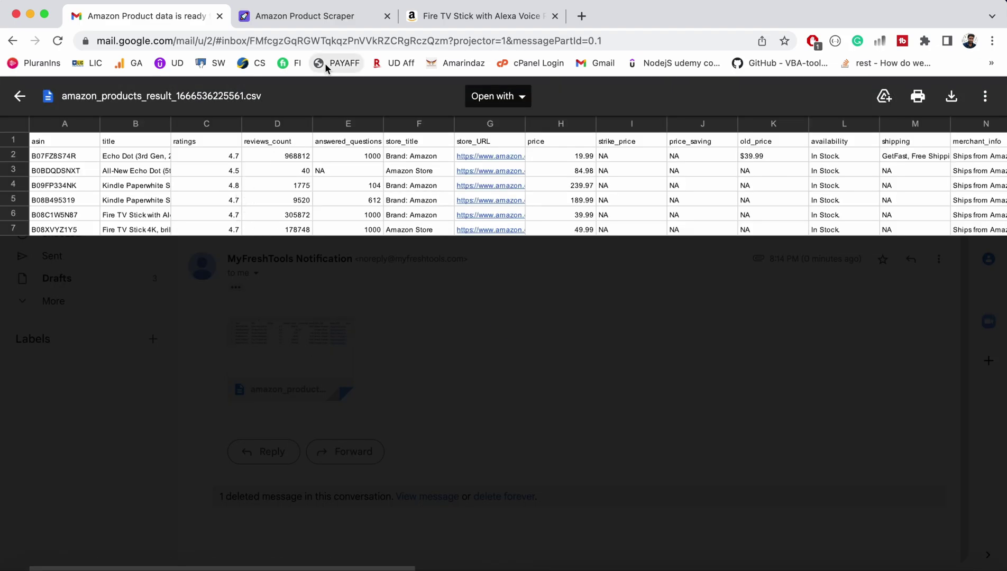
# Return to the scraper page and review the upload steps, now showing 49 credits remaining.
pyautogui.click(295, 20)
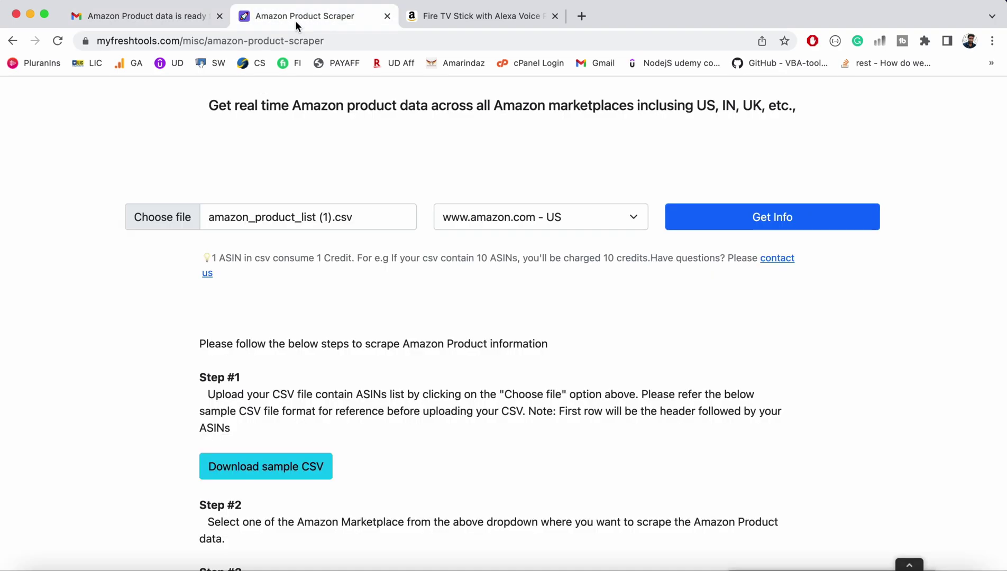
pyautogui.scroll(5, 377, 267)
pyautogui.scroll(-5, 377, 266)
pyautogui.scroll(5, 379, 269)
pyautogui.scroll(-5, 379, 268)
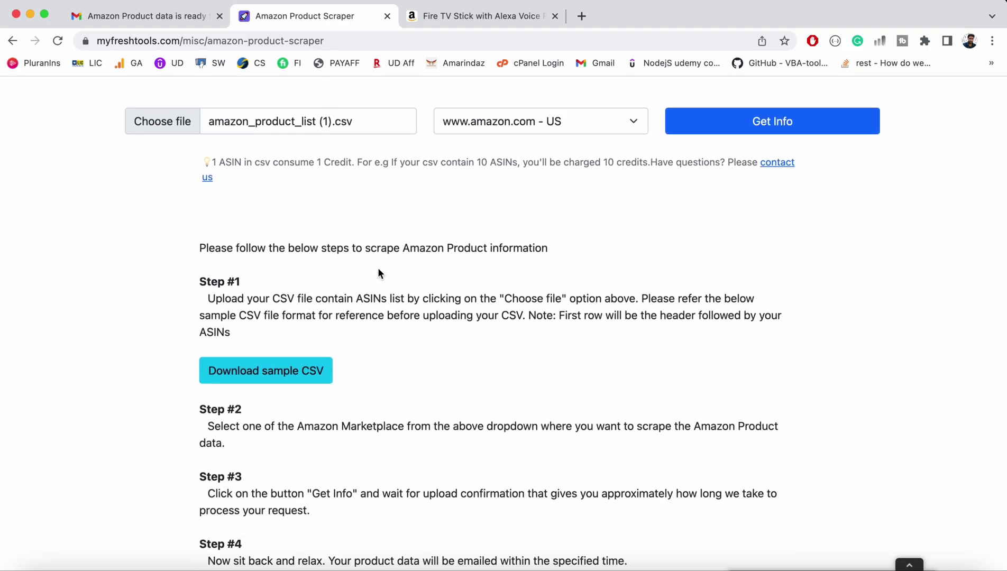